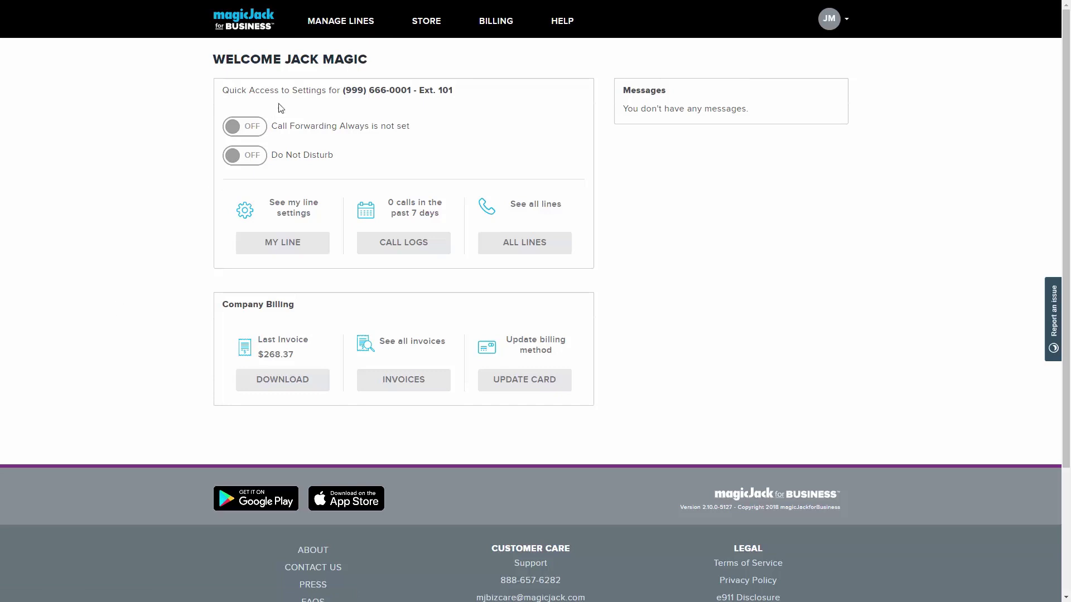
# Step: Go to the phone lines list and open the Auto Attendant line's settings
pyautogui.click(341, 23)
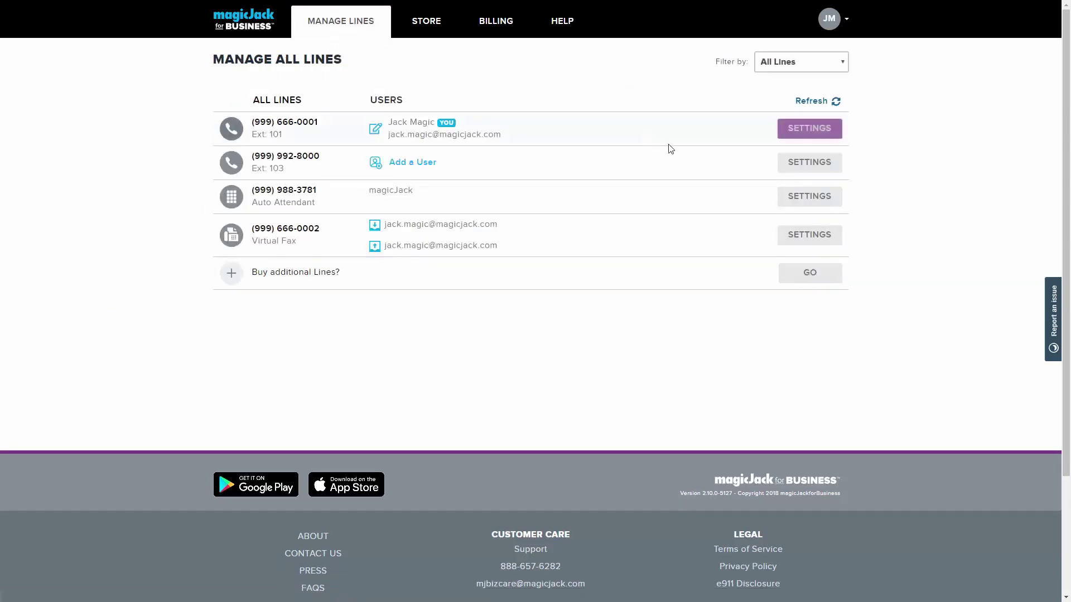
pyautogui.click(808, 198)
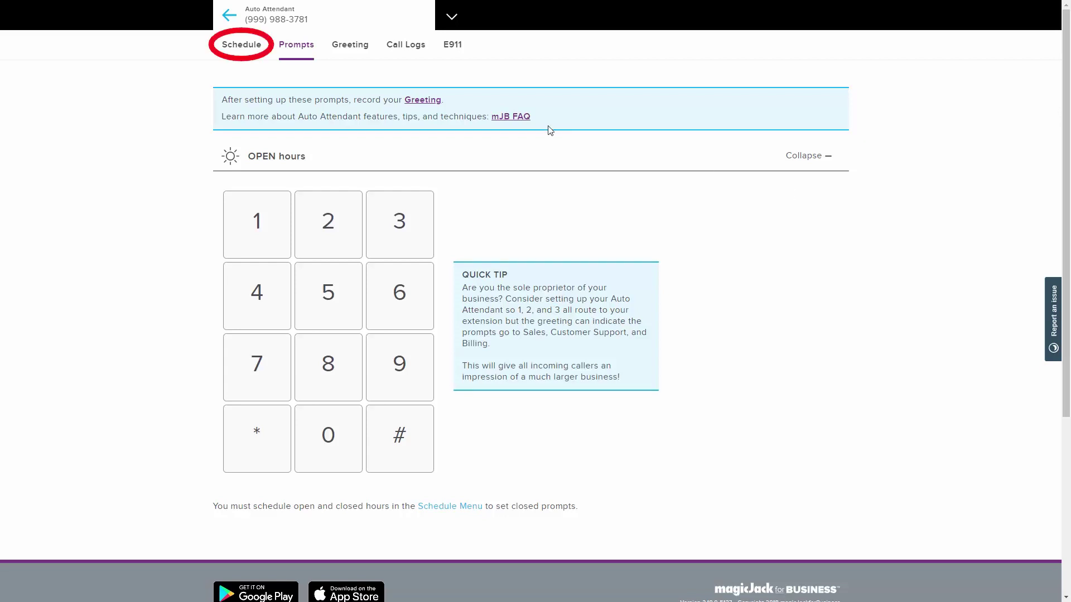
# Step: Switch the schedule to Customized Business Hours with Monday through Friday marked open
pyautogui.click(241, 50)
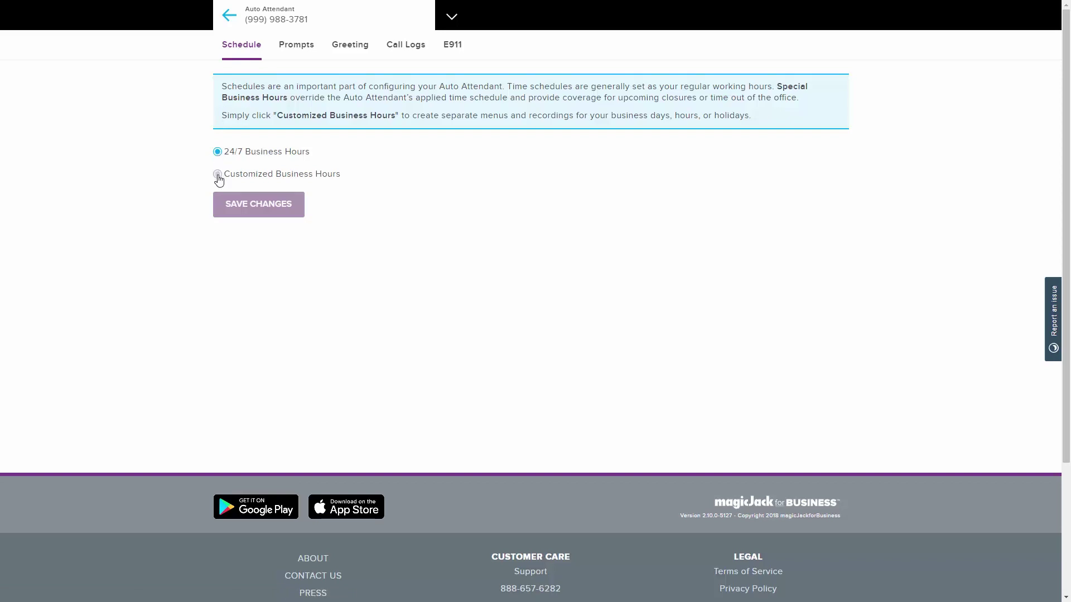
pyautogui.click(218, 175)
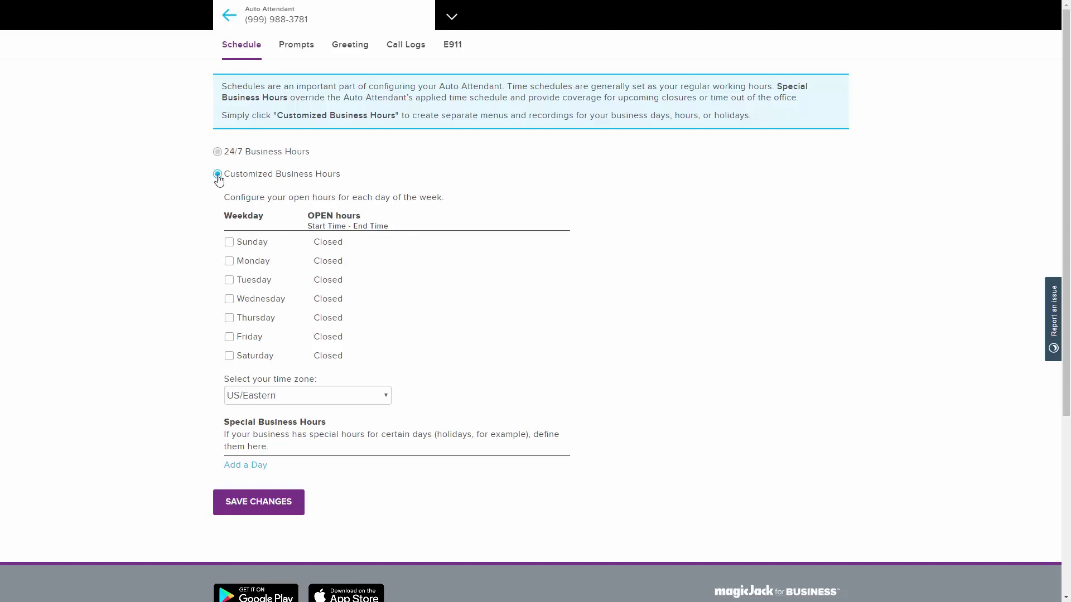
pyautogui.click(229, 262)
pyautogui.click(230, 280)
pyautogui.click(229, 300)
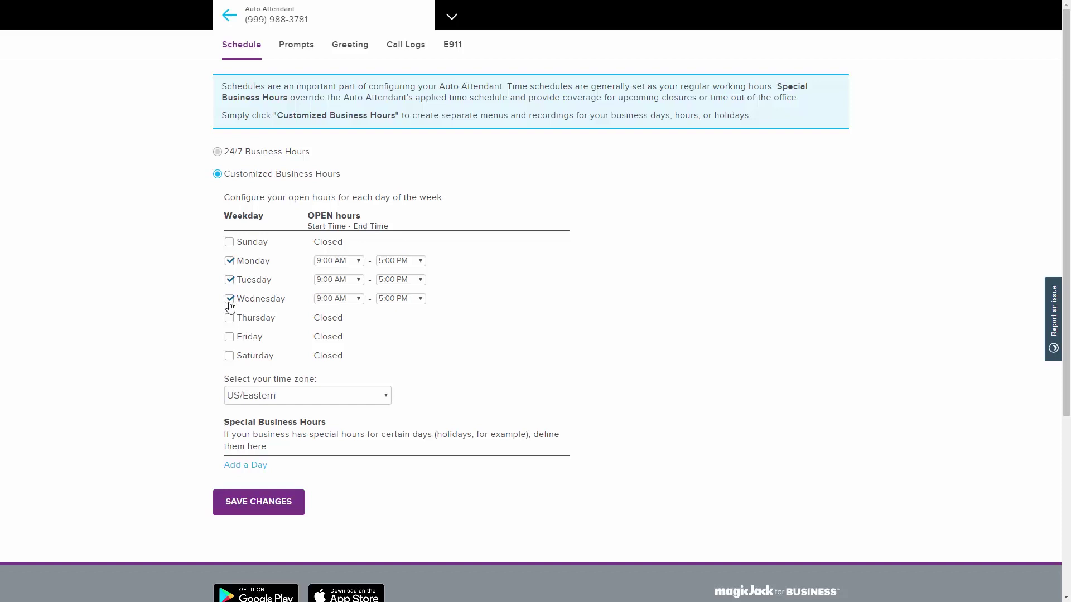
pyautogui.click(229, 319)
pyautogui.click(229, 337)
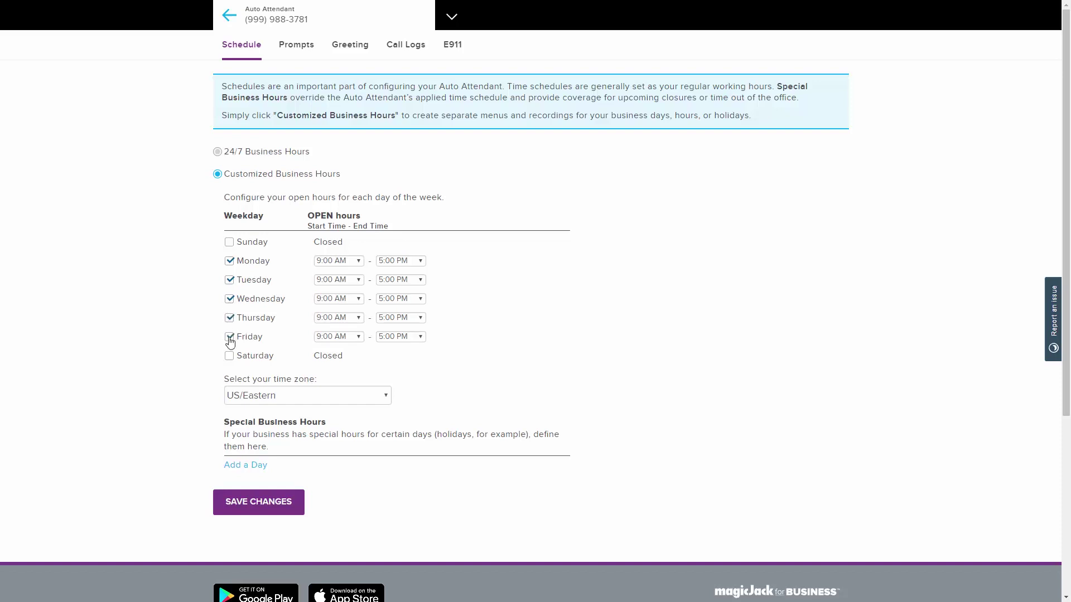
# Step: Keep 9:00 AM as the opening time and US/Eastern as the time zone
pyautogui.click(342, 266)
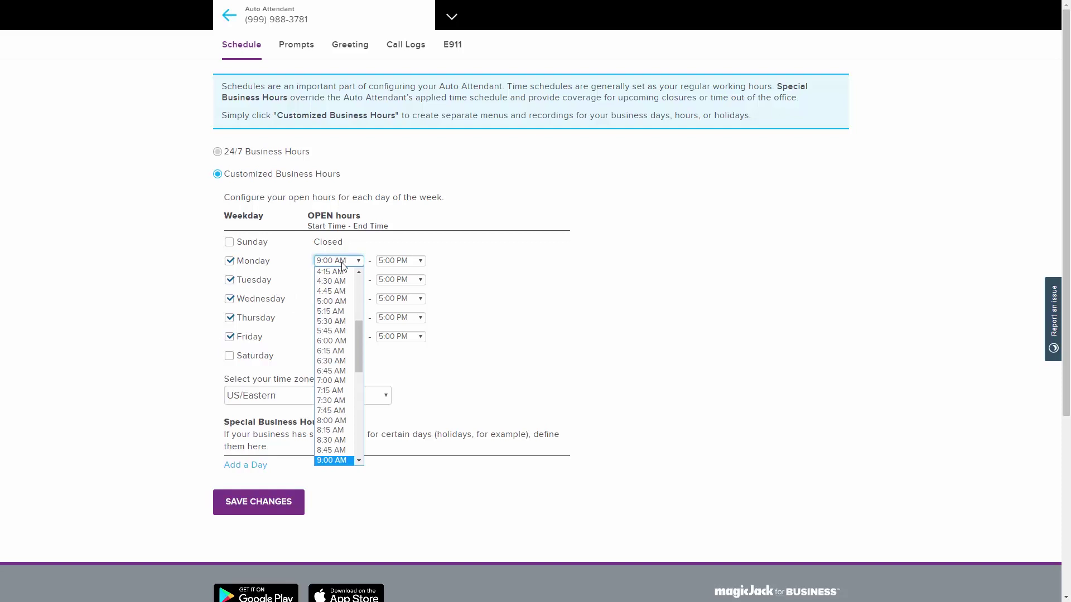
pyautogui.click(343, 266)
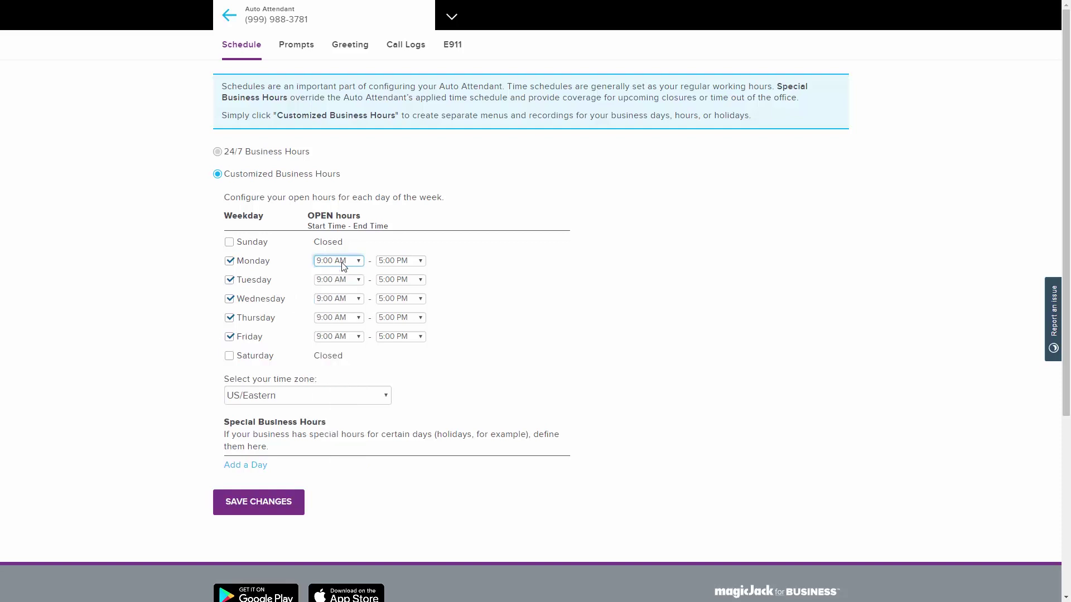
pyautogui.click(388, 397)
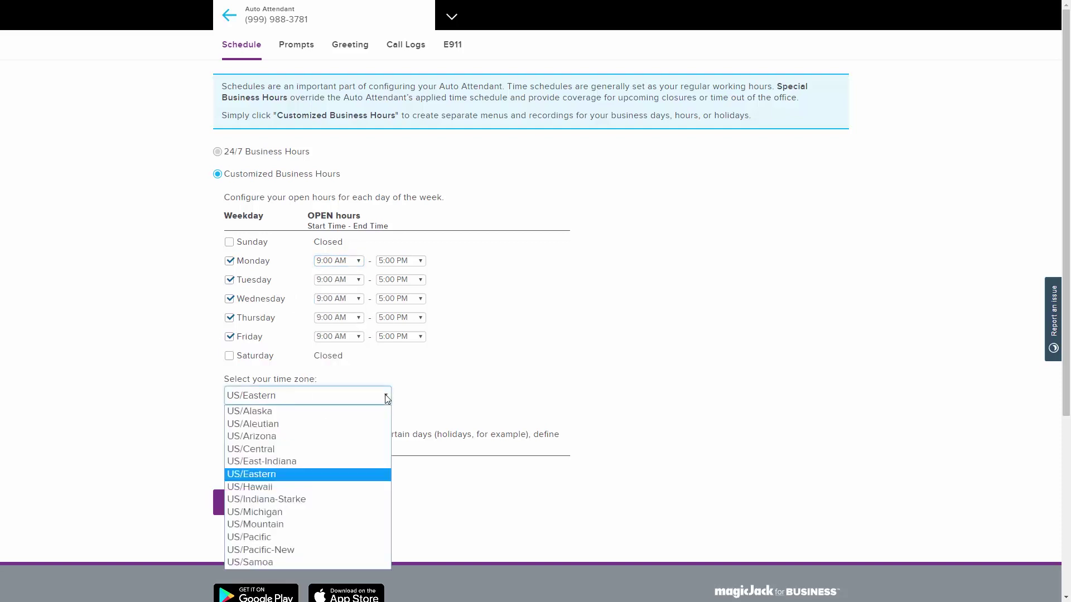
pyautogui.click(387, 397)
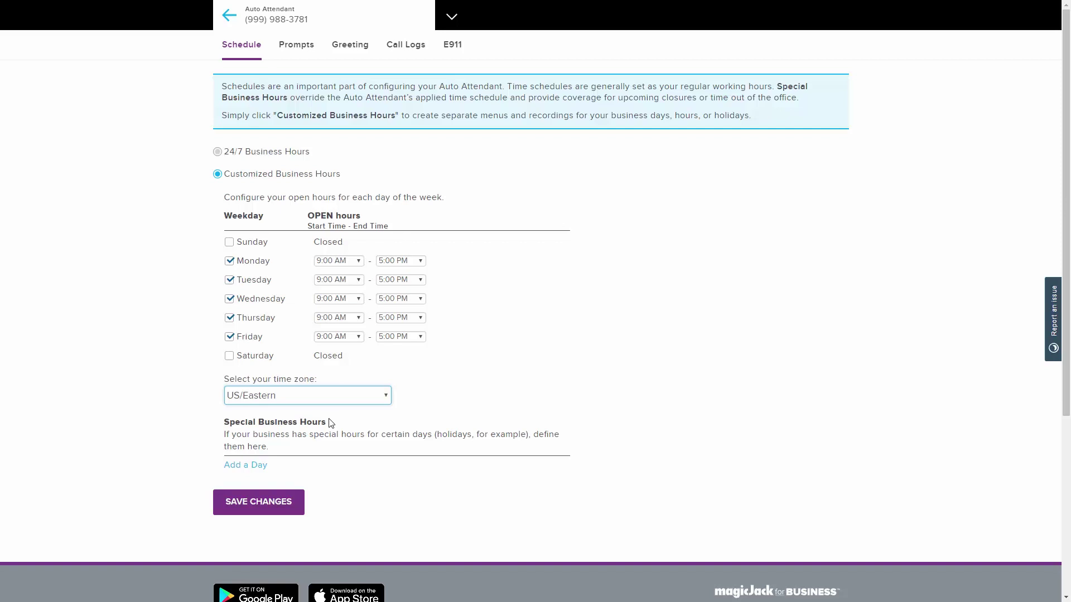
# Step: Add a January 1 Closed All Day special-hours entry, then save the schedule
pyautogui.click(257, 470)
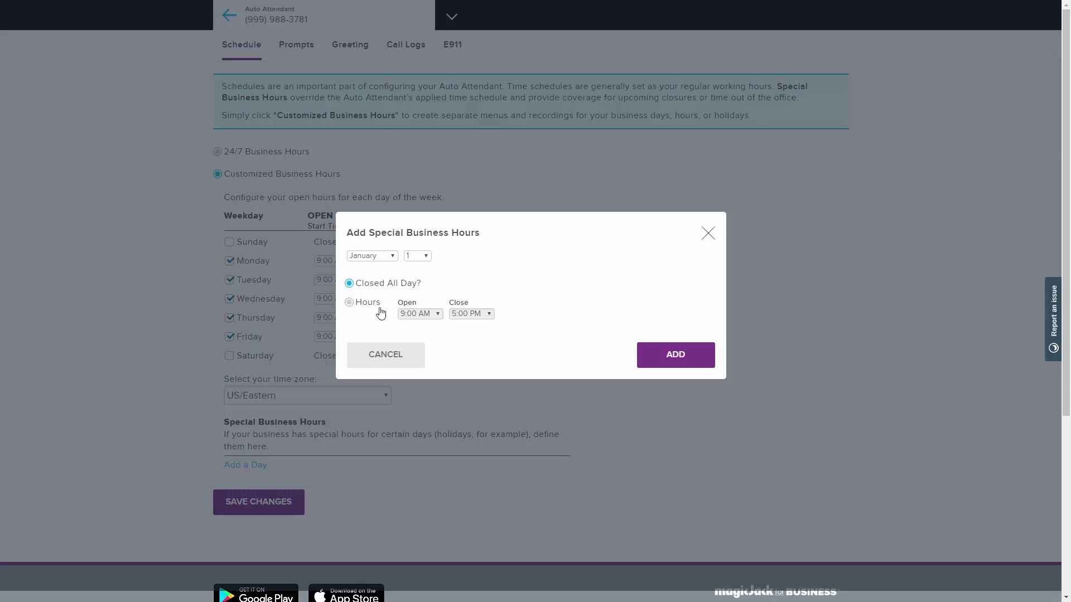
pyautogui.click(675, 355)
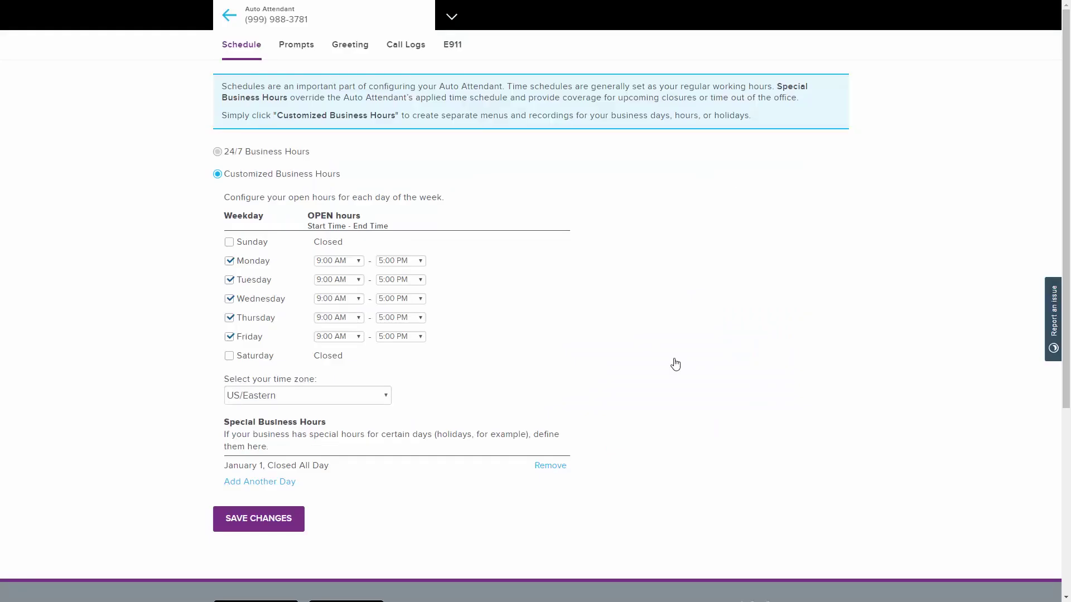
pyautogui.click(249, 526)
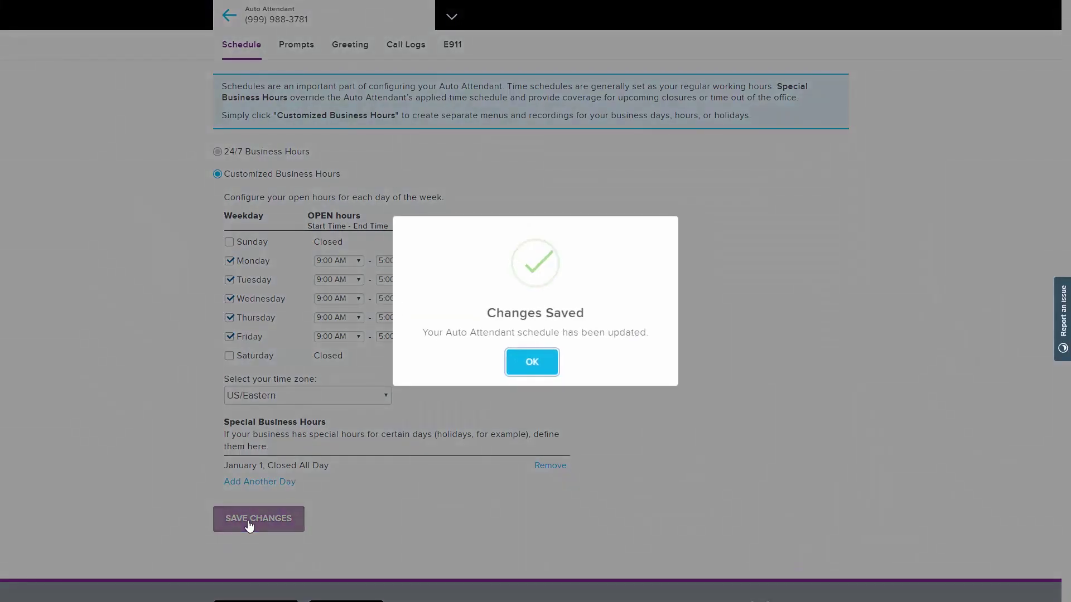
pyautogui.press('Return')
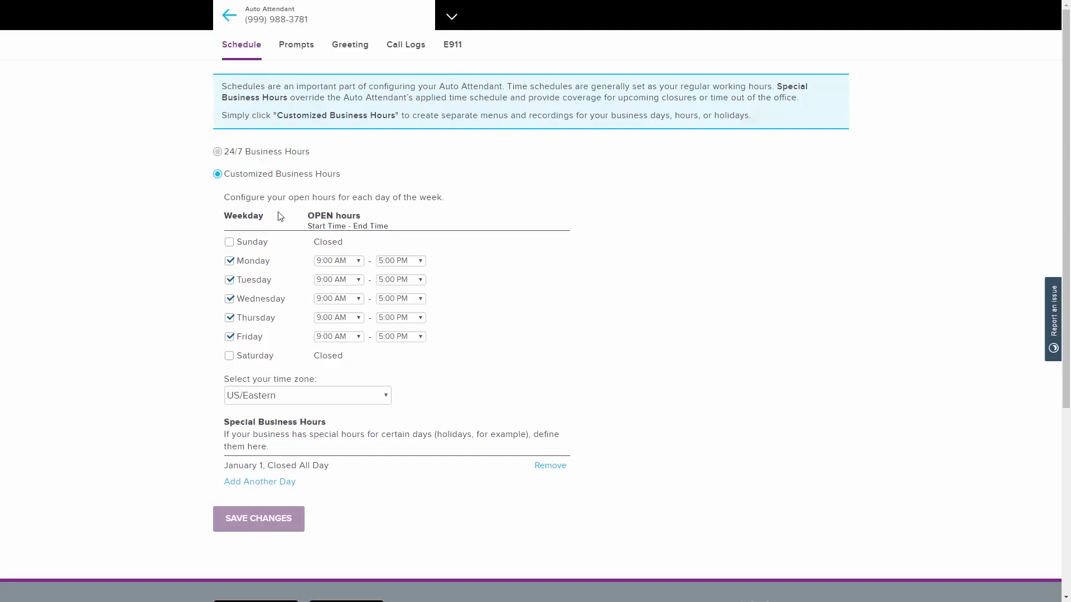
# Step: Show the Prompts page with the open-hours keypad
pyautogui.click(295, 51)
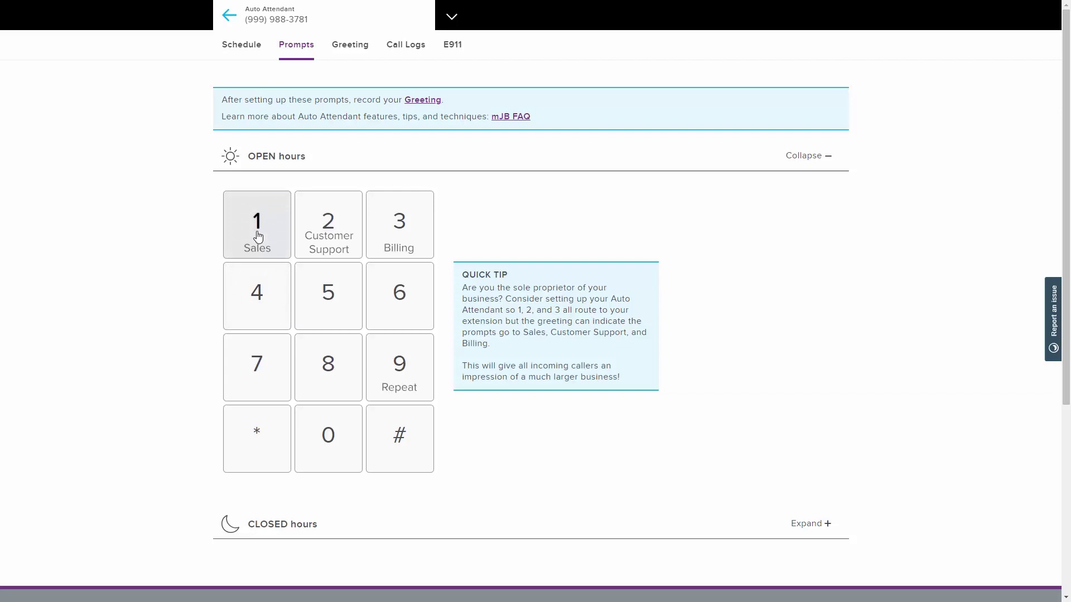
# Step: Route open-hours key 1 to mJB Extension 101
pyautogui.click(258, 236)
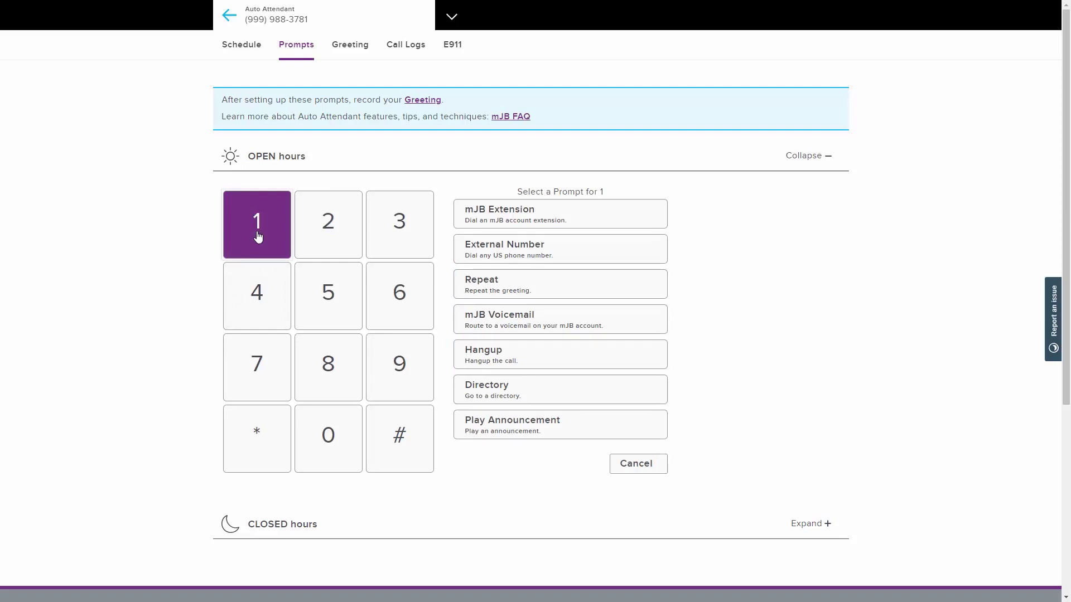
pyautogui.click(489, 220)
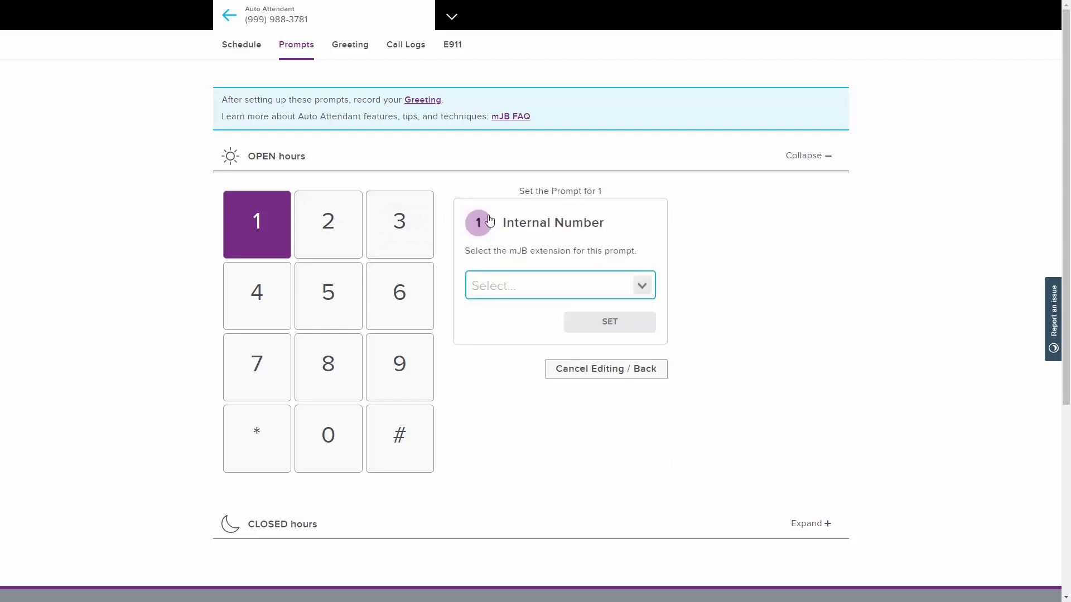
pyautogui.click(642, 288)
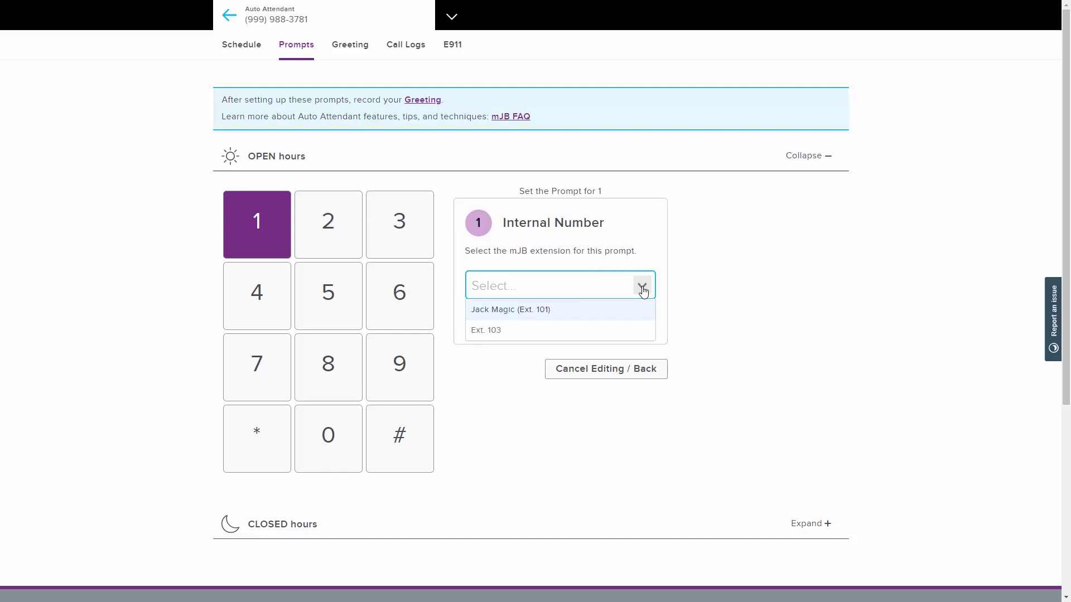
pyautogui.click(557, 310)
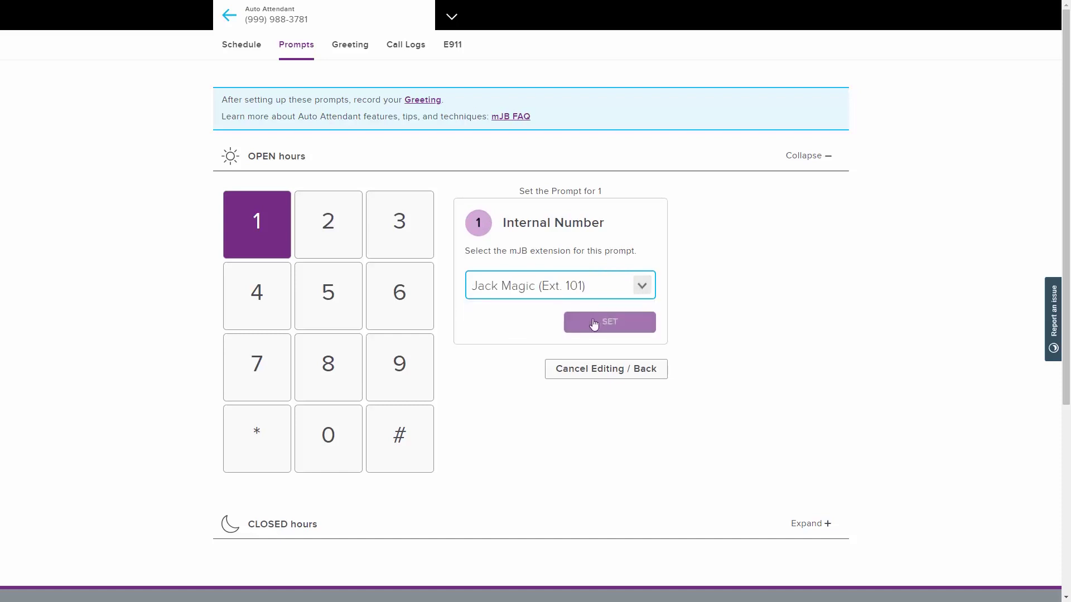
pyautogui.click(610, 322)
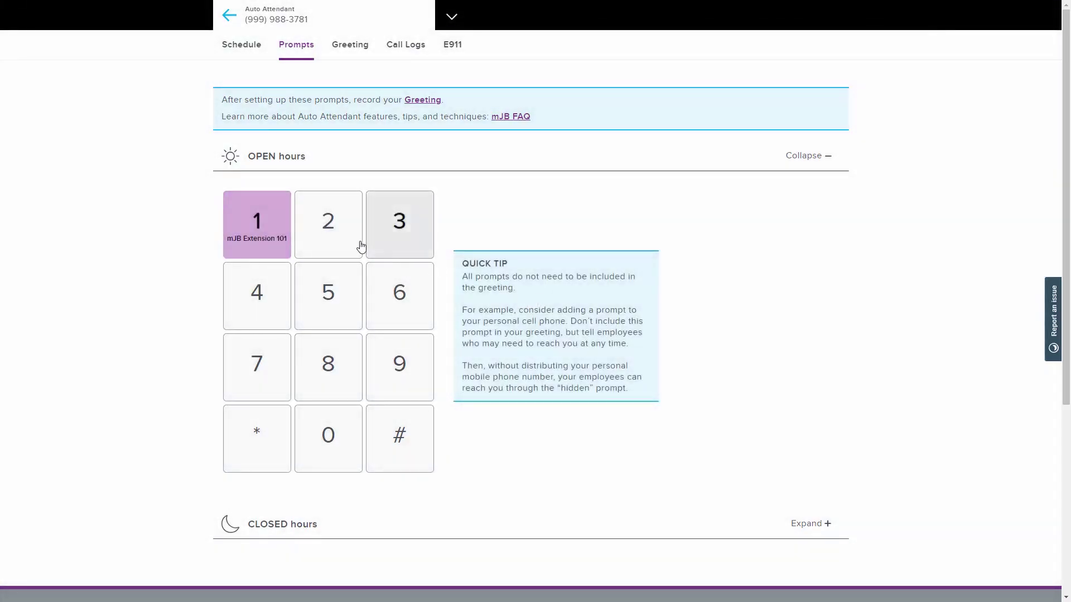
# Step: Set key 2 to External Number and enter the forwarding phone number
pyautogui.click(327, 220)
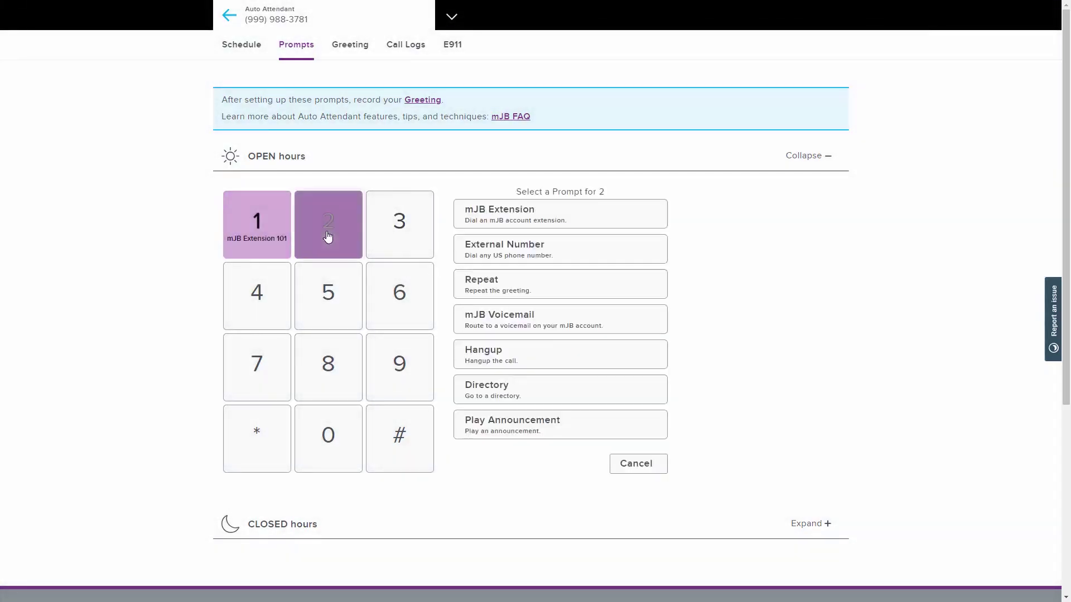
pyautogui.click(505, 253)
pyautogui.click(473, 296)
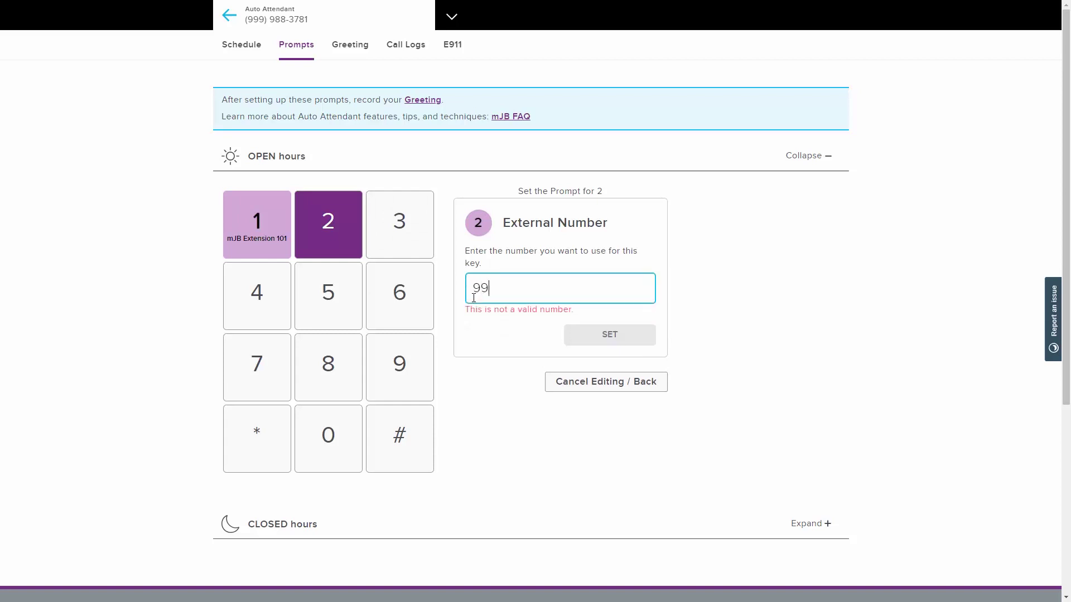
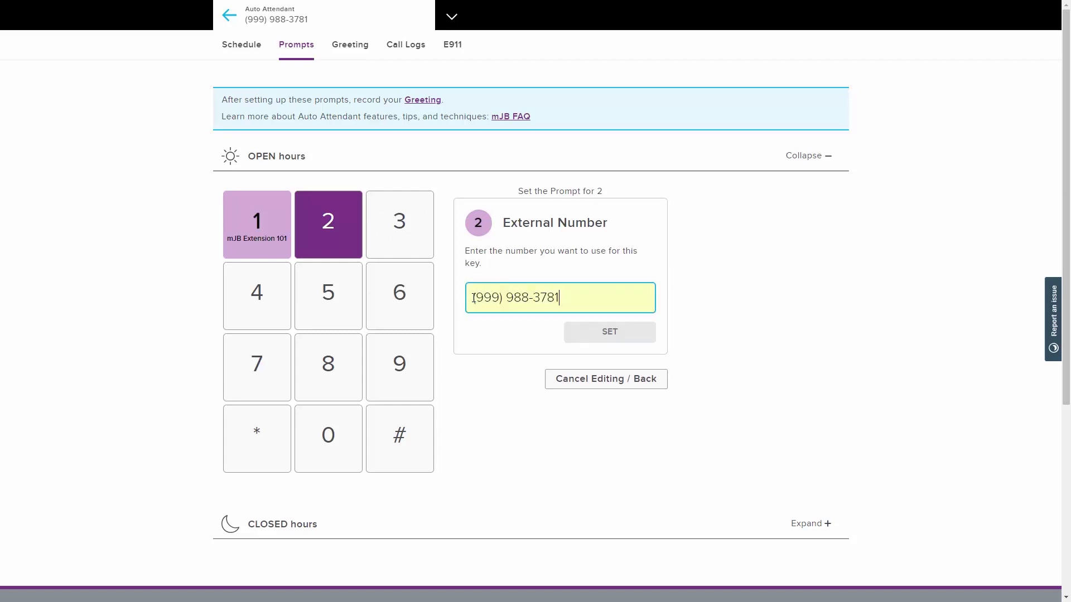
pyautogui.click(609, 332)
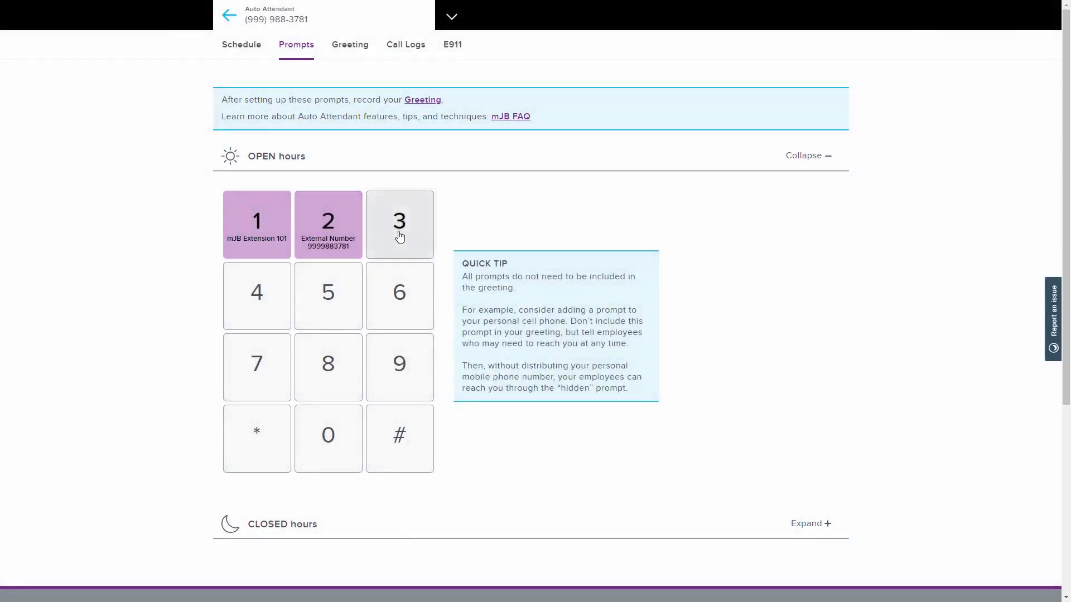
pyautogui.click(399, 236)
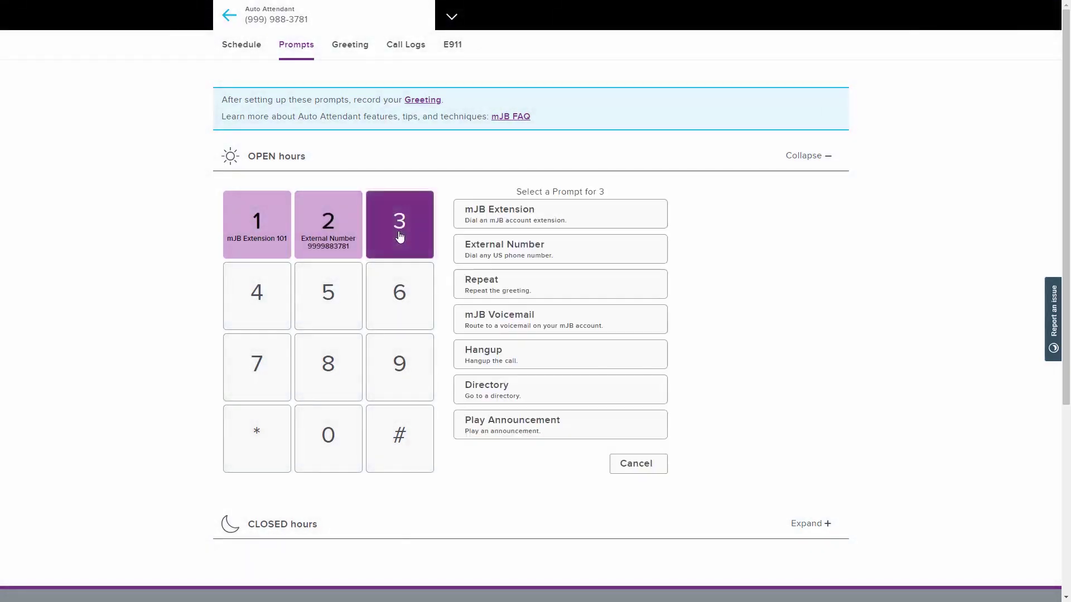
# Step: Set key 3 to Repeat and route key 4 to mJB Voicemail of extension 103
pyautogui.click(482, 284)
pyautogui.click(256, 308)
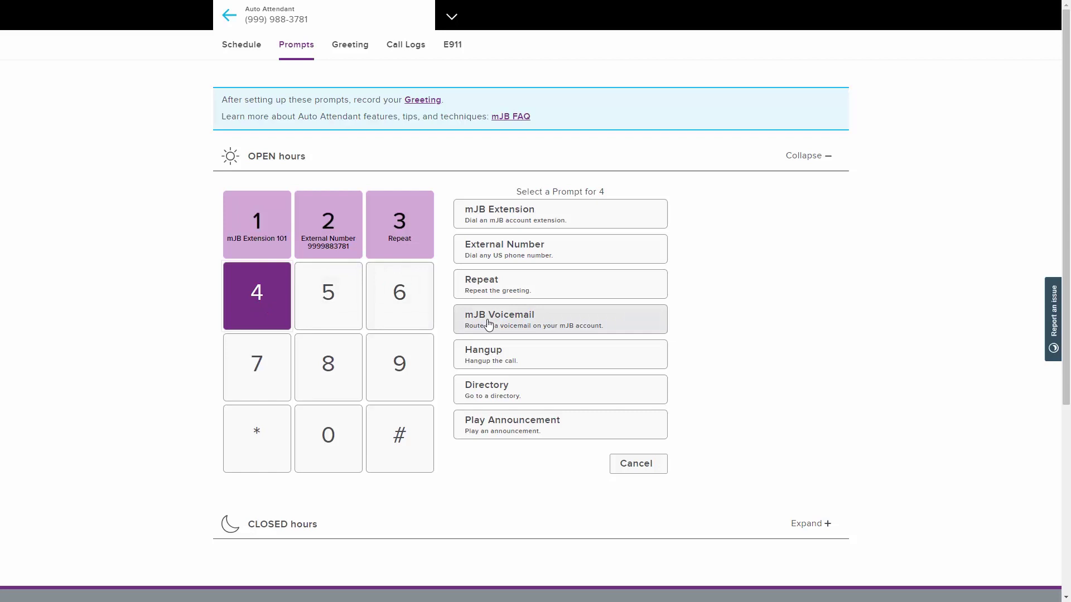
pyautogui.click(489, 324)
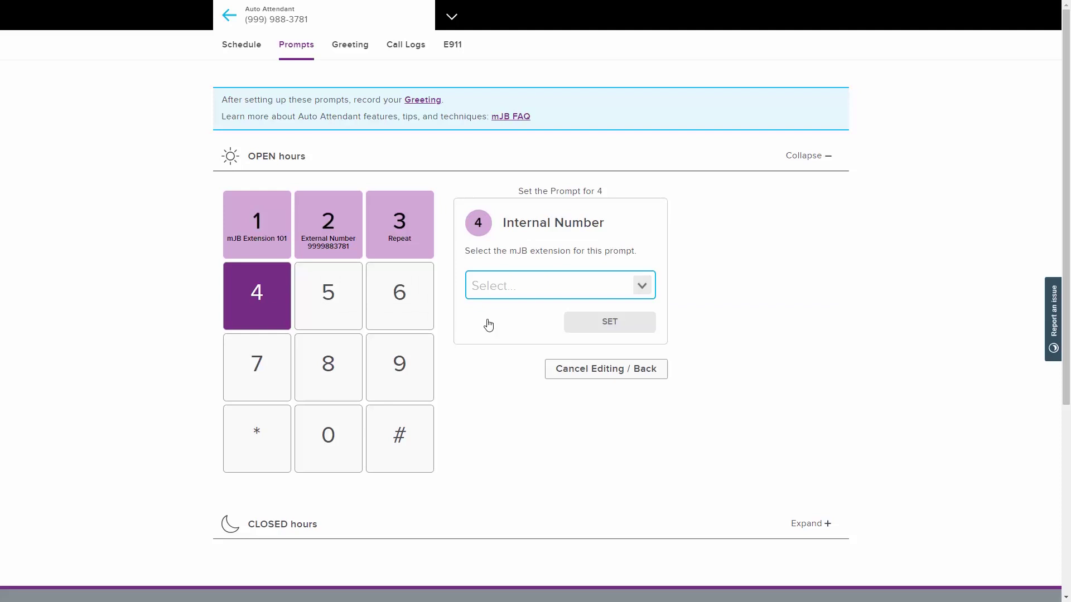
pyautogui.click(641, 287)
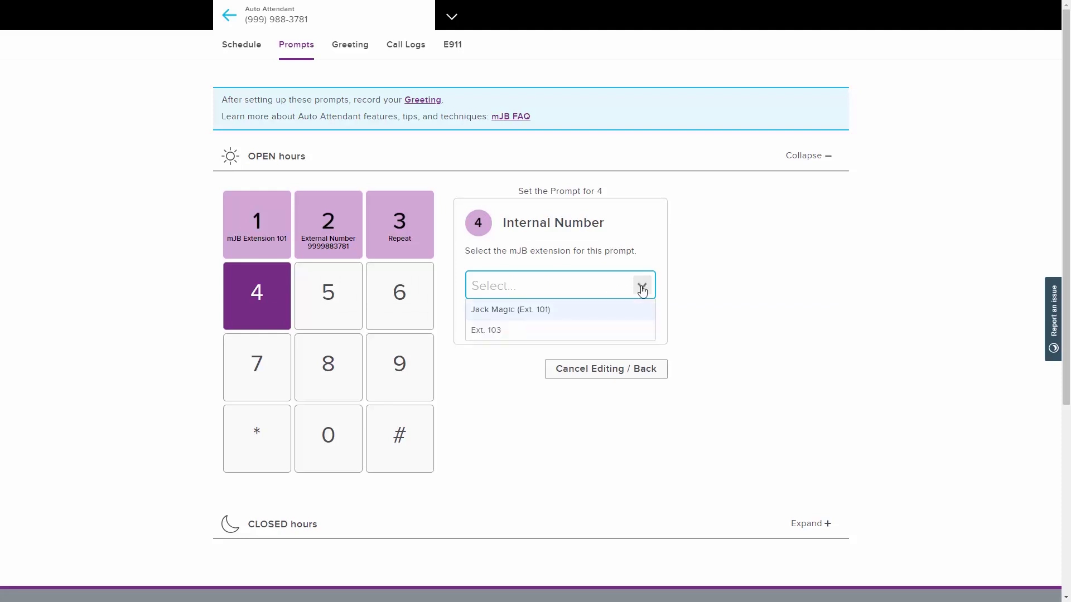
pyautogui.click(611, 330)
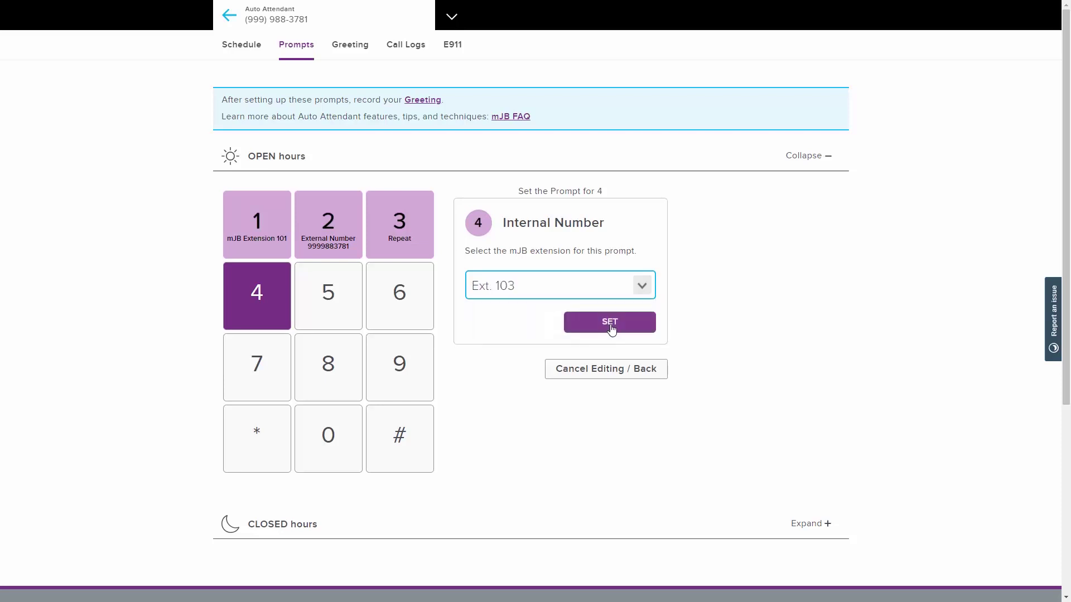
pyautogui.click(610, 322)
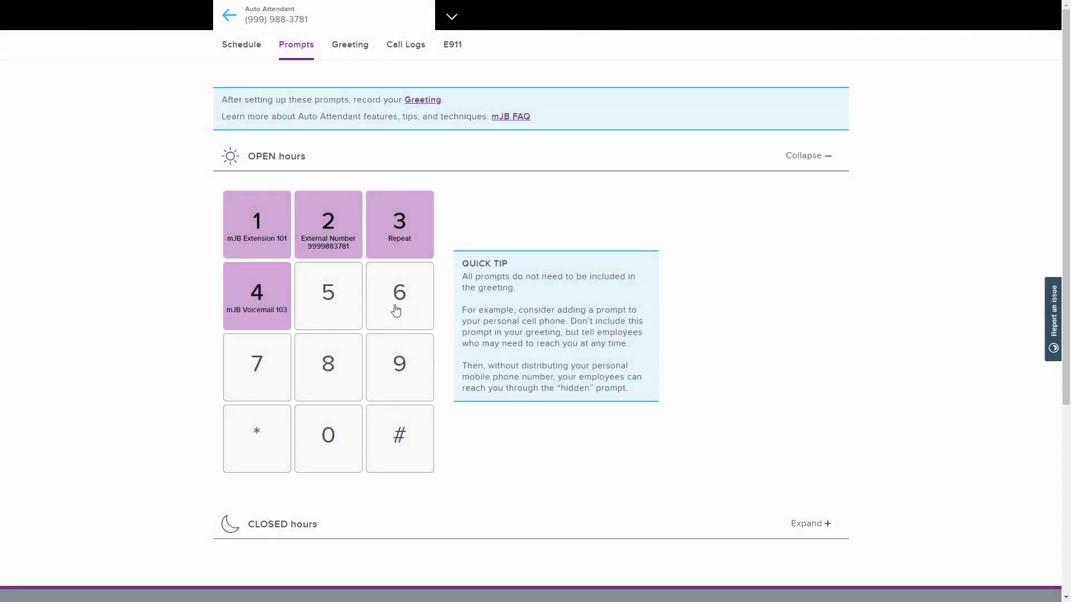
# Step: Assign Hangup to key 5 and Directory to key 6
pyautogui.click(330, 306)
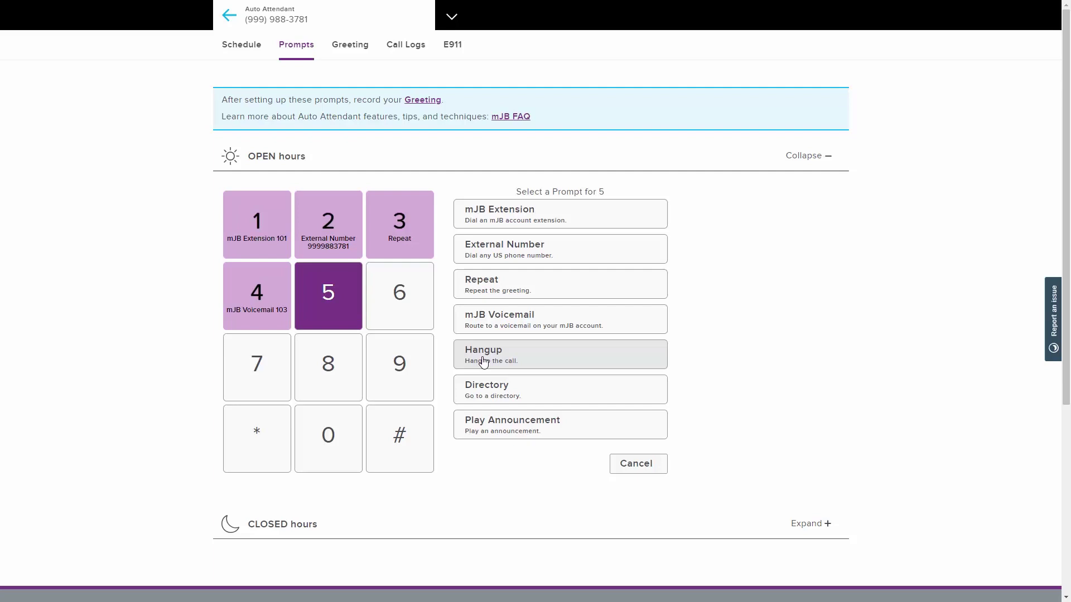
pyautogui.click(483, 361)
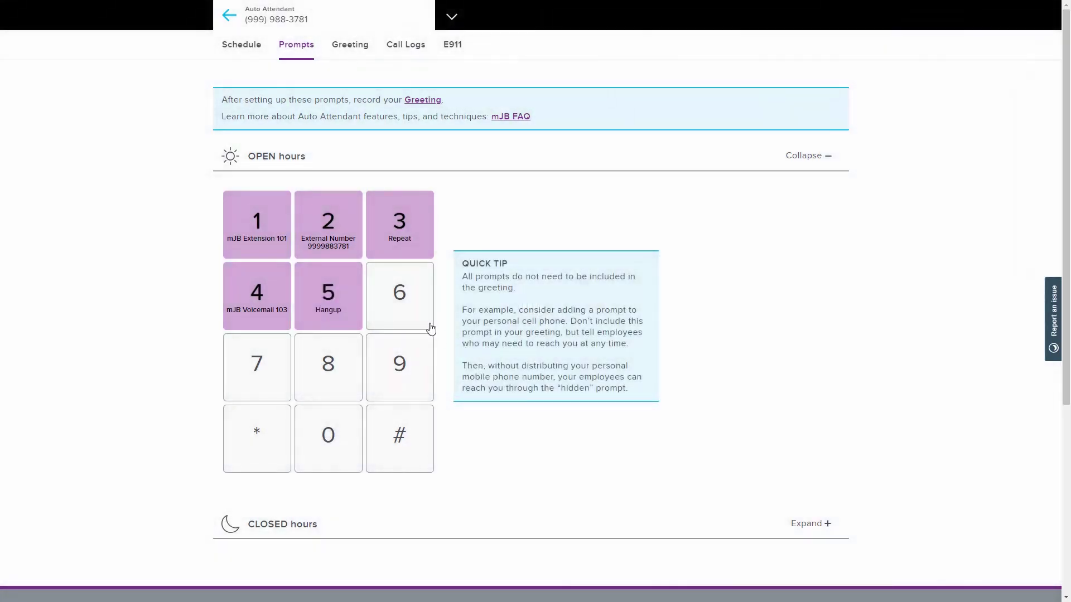
pyautogui.click(399, 309)
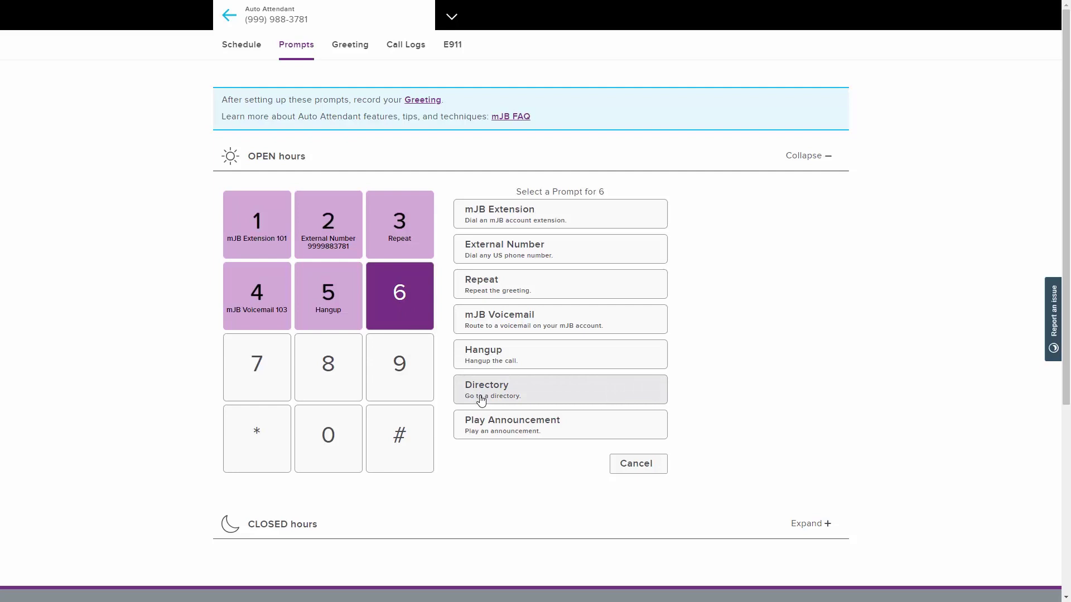
pyautogui.click(481, 400)
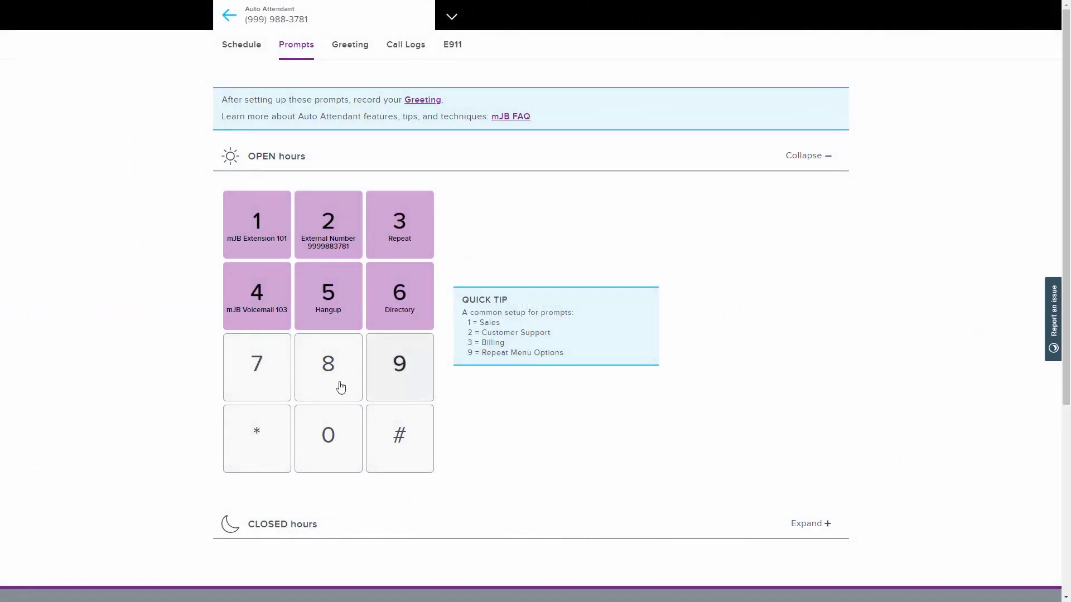
pyautogui.click(259, 381)
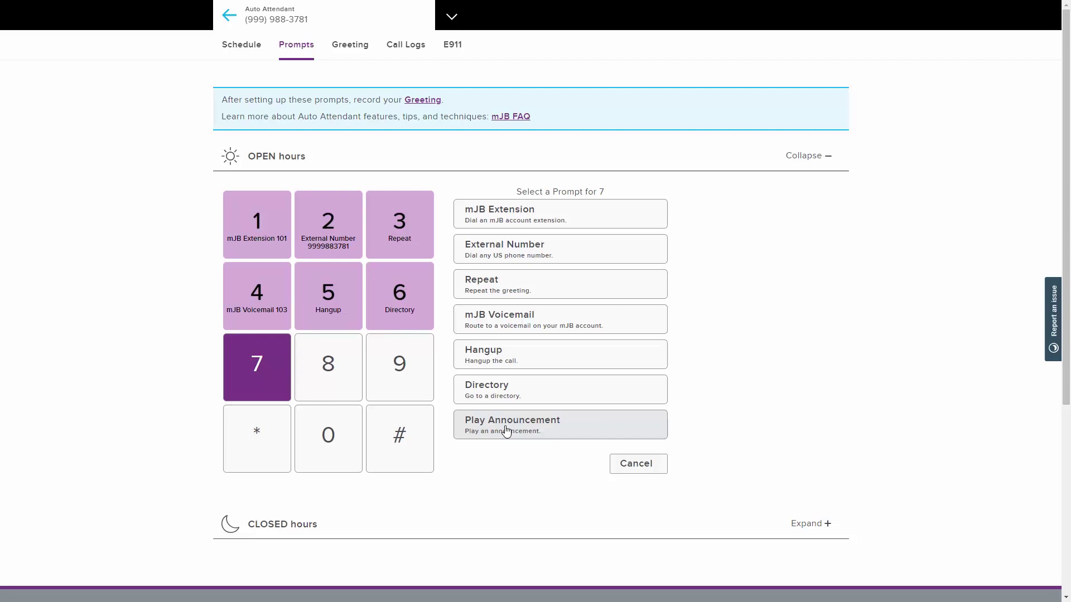
pyautogui.click(507, 431)
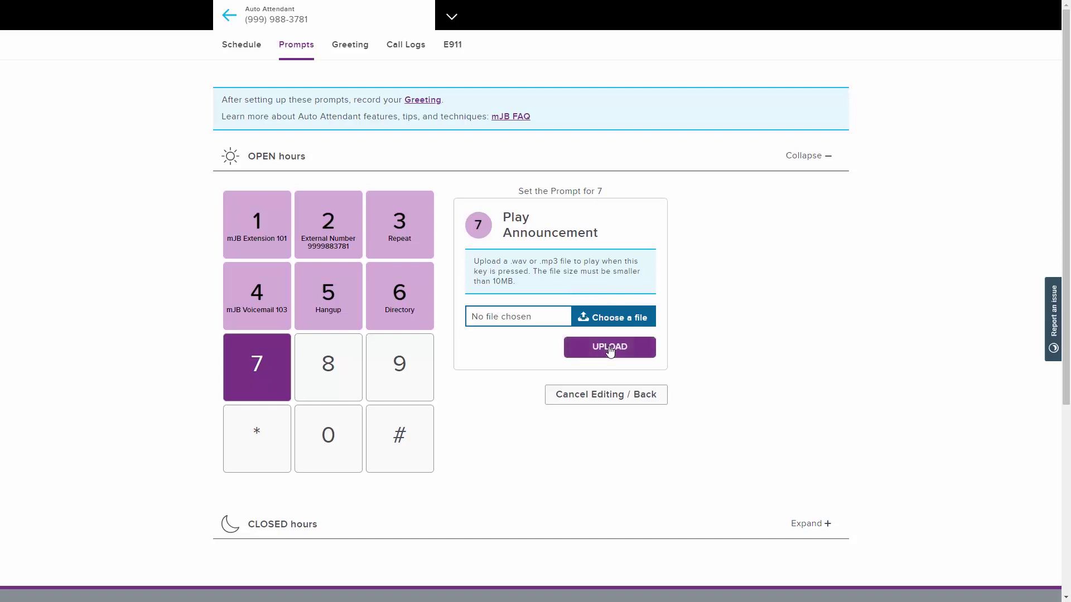
pyautogui.click(590, 396)
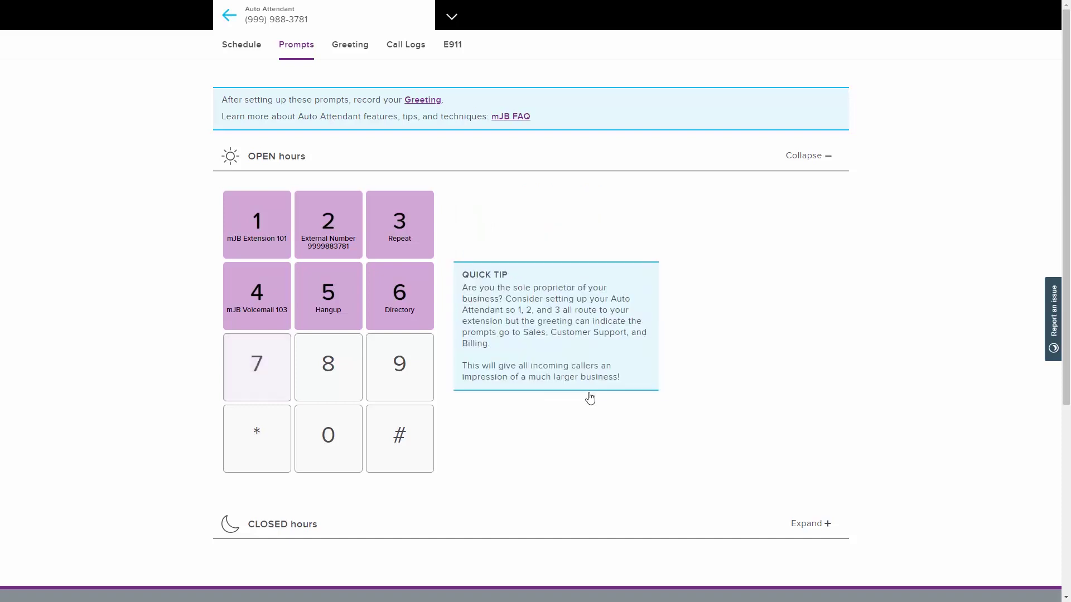
# Step: Make the open-hours greeting Text to Speech in the Joanna voice, preview and save it
pyautogui.click(350, 53)
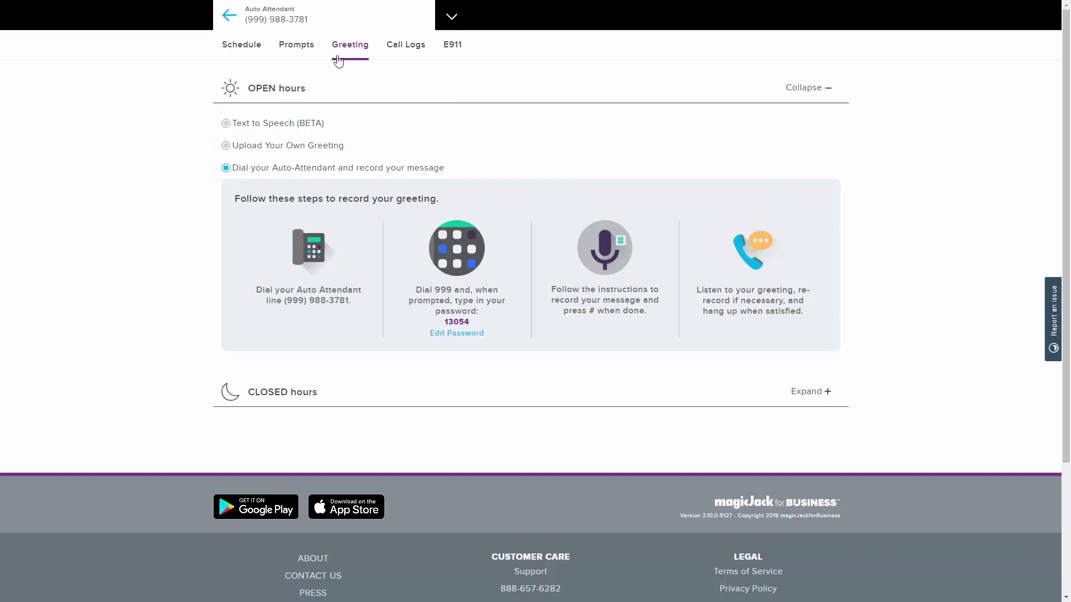
pyautogui.click(226, 123)
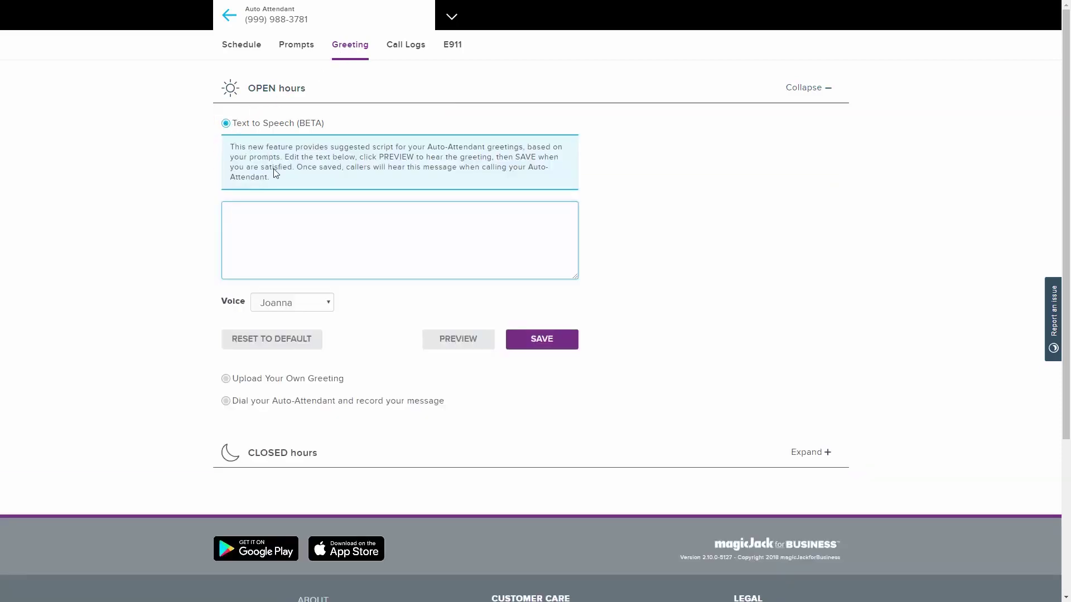
pyautogui.click(458, 344)
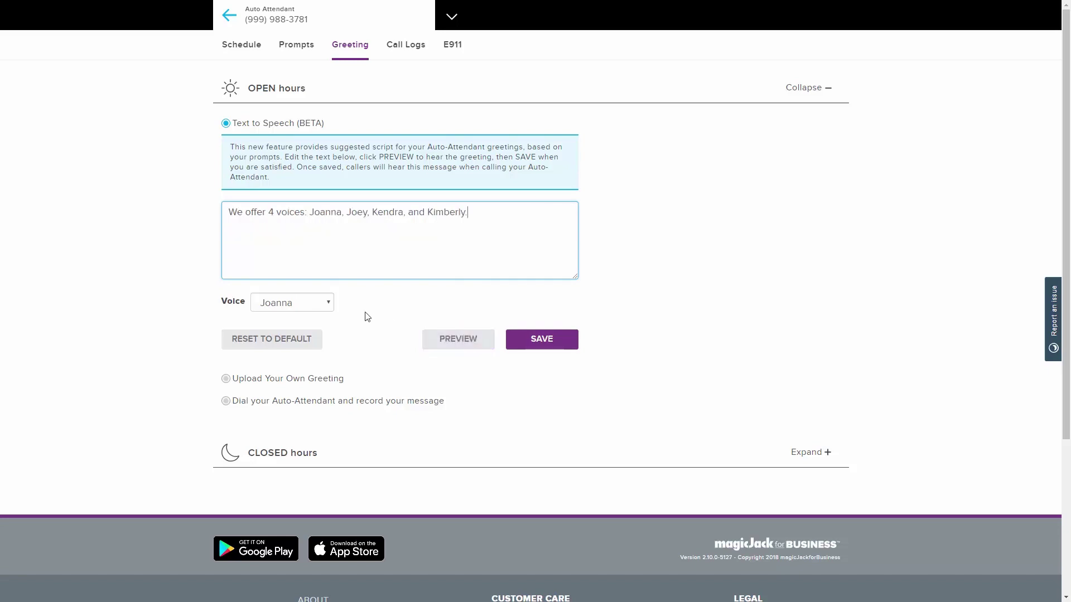
pyautogui.click(327, 302)
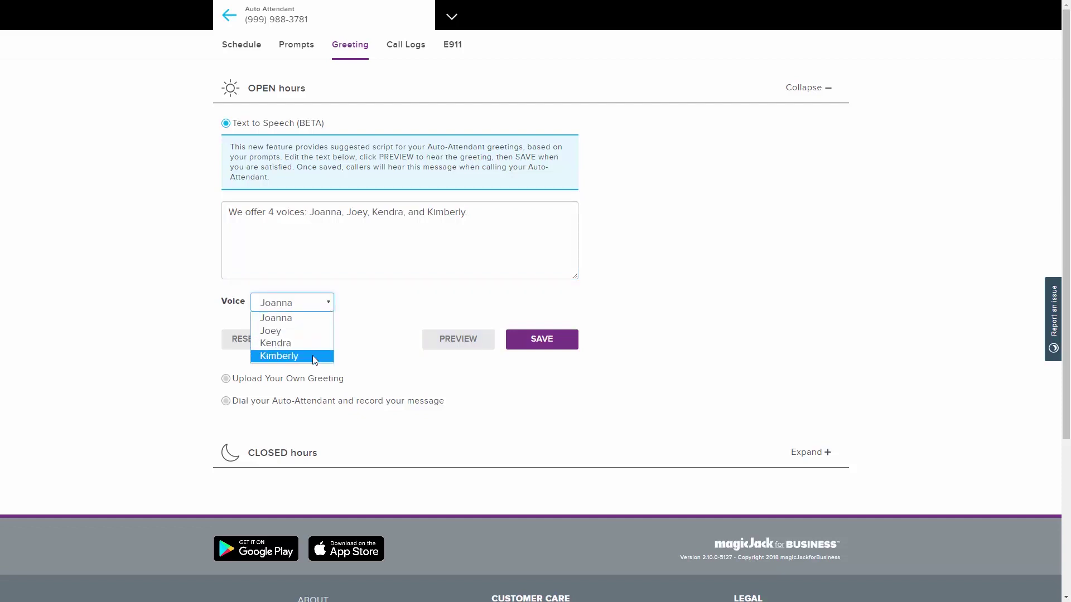
pyautogui.click(329, 301)
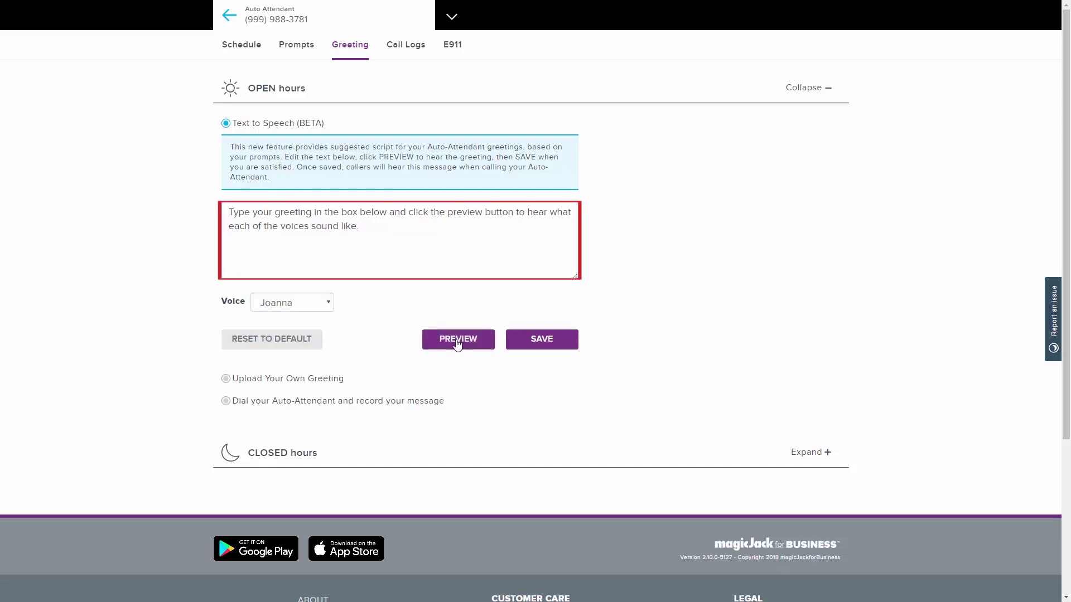
pyautogui.click(457, 341)
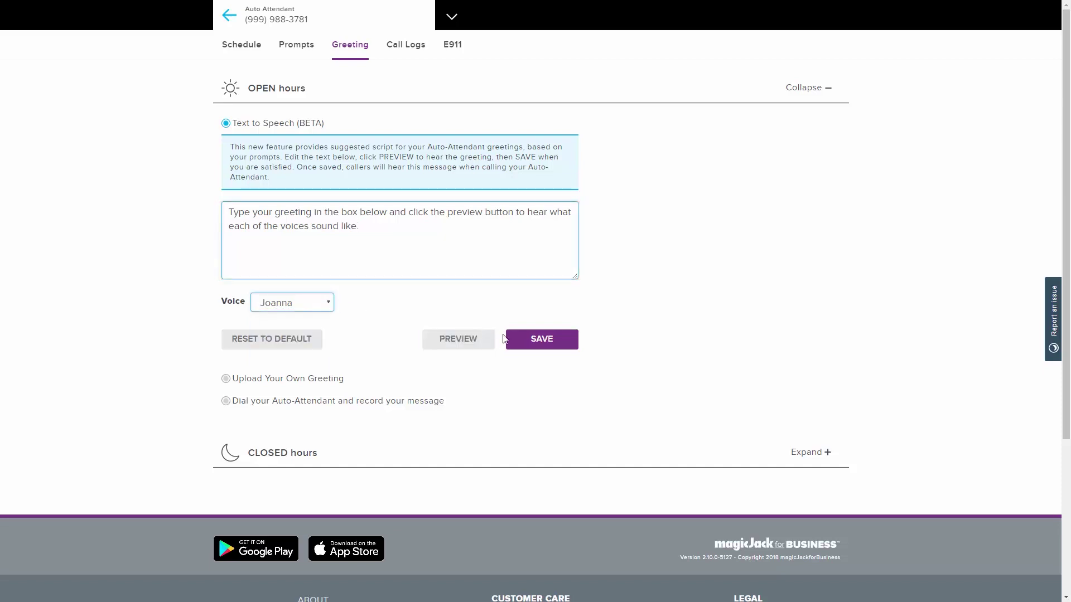
pyautogui.click(542, 342)
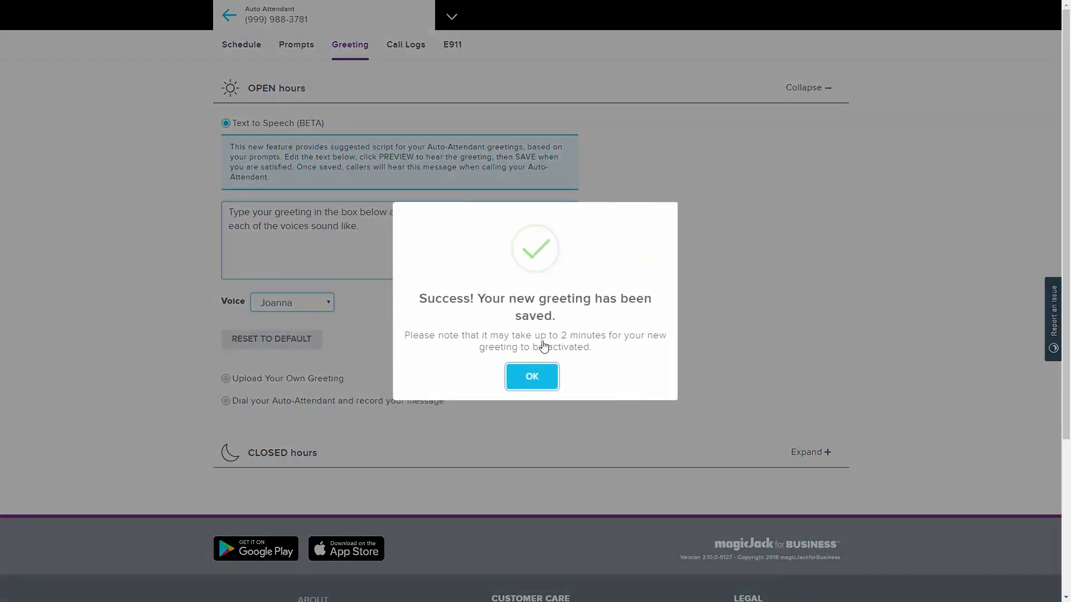
pyautogui.click(532, 378)
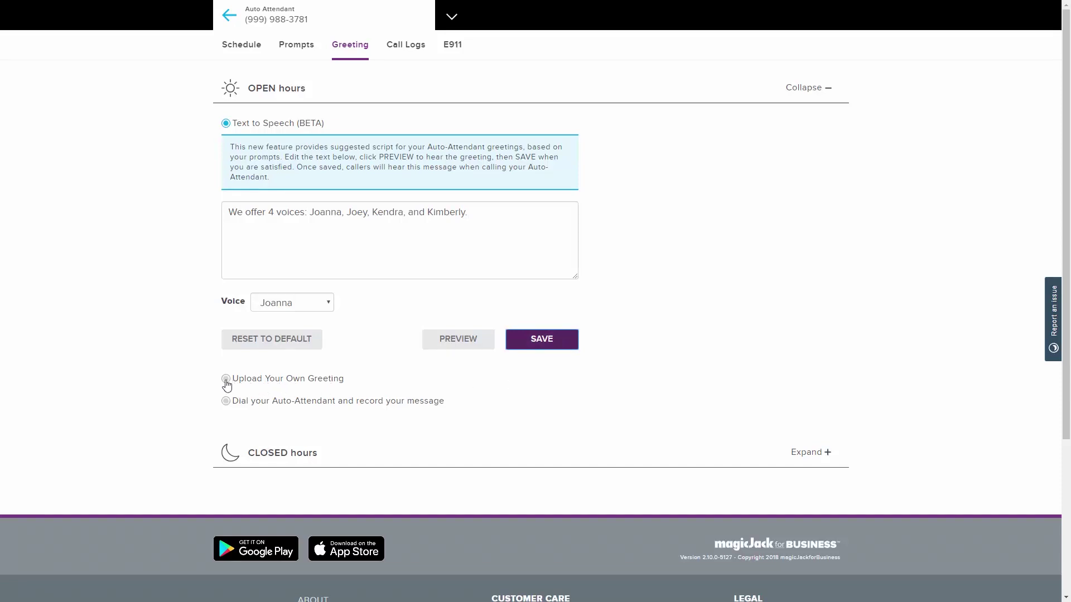
# Step: Choose 'Dial your Auto-Attendant and record your message' as the greeting method
pyautogui.click(226, 379)
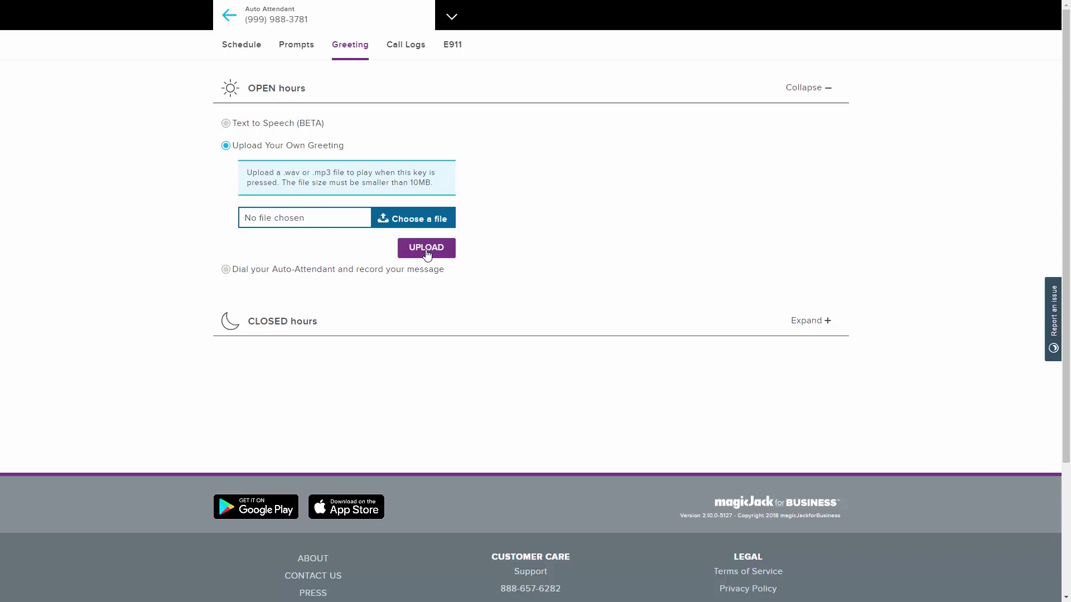
pyautogui.click(226, 271)
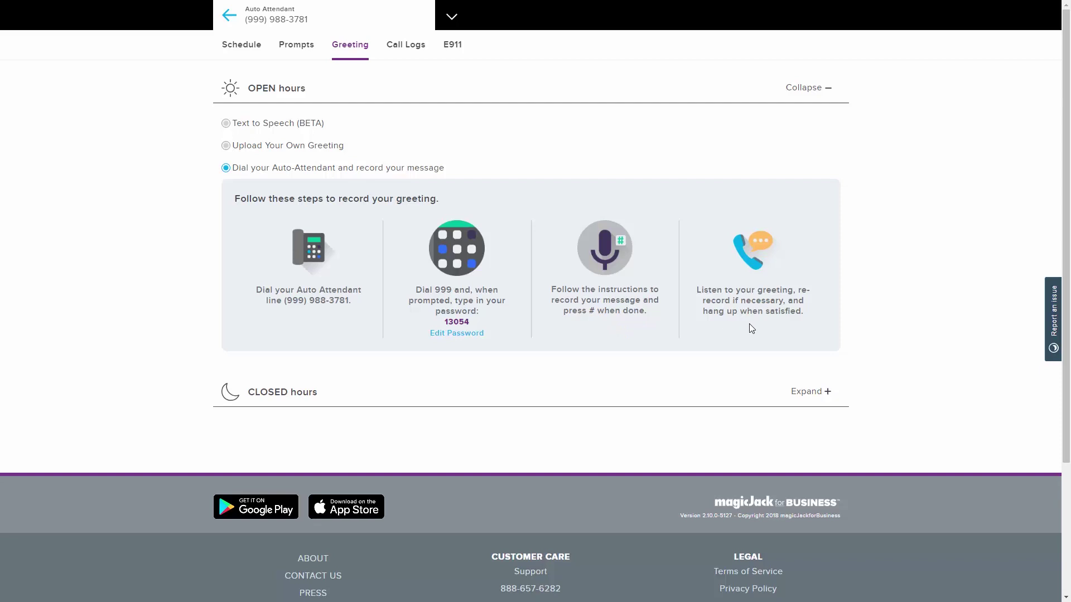
# Step: Show the auto attendant's call logs listing the eight inbound and forwarded calls from 11/29/2018
pyautogui.click(405, 49)
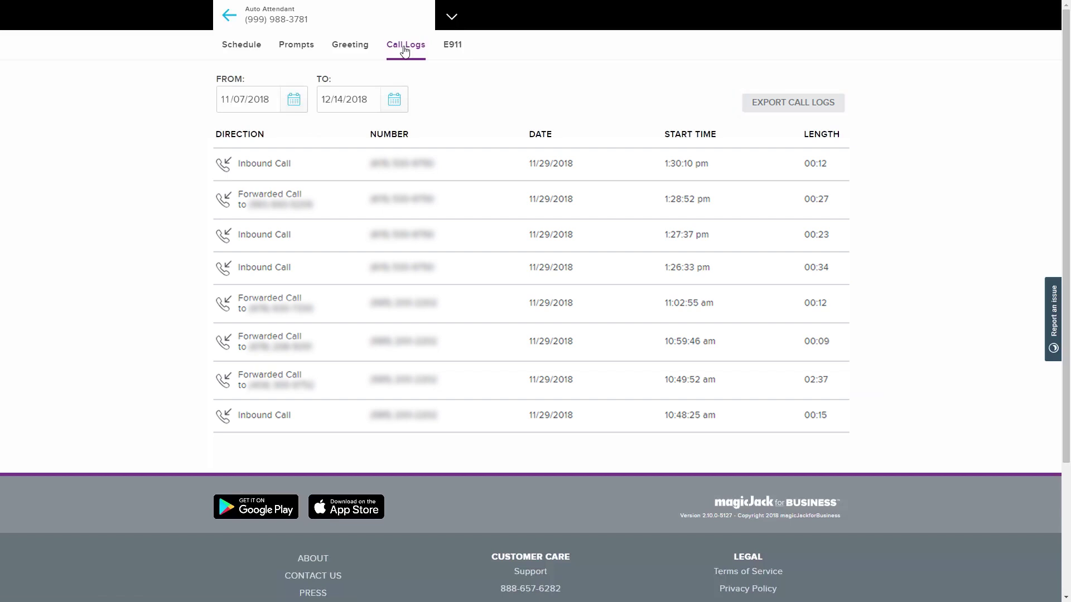
# Step: Display the E911 form with the line's emergency street address, city, state and ZIP
pyautogui.click(453, 51)
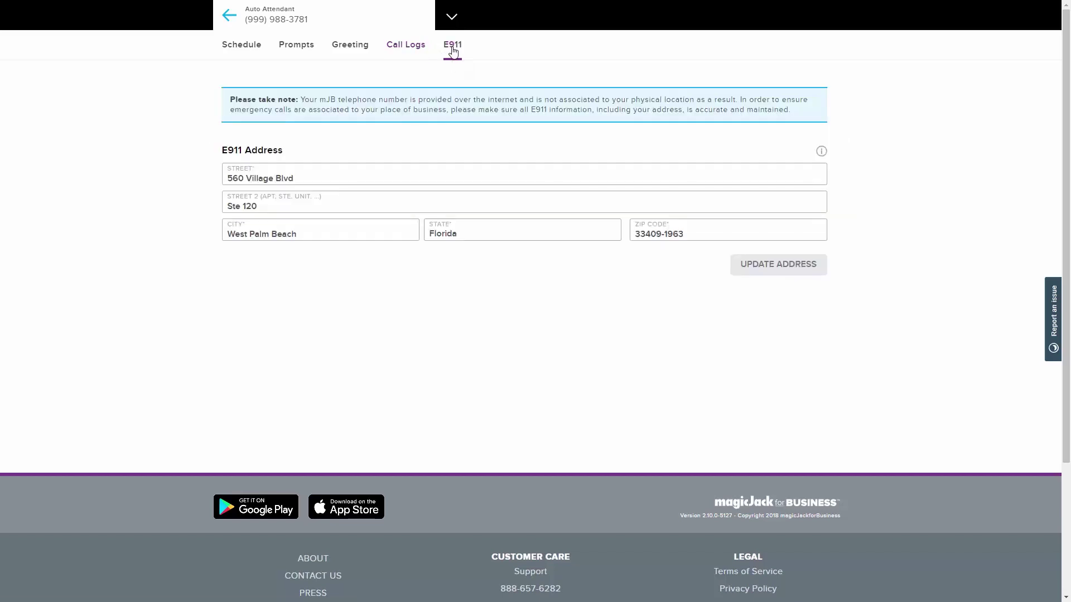